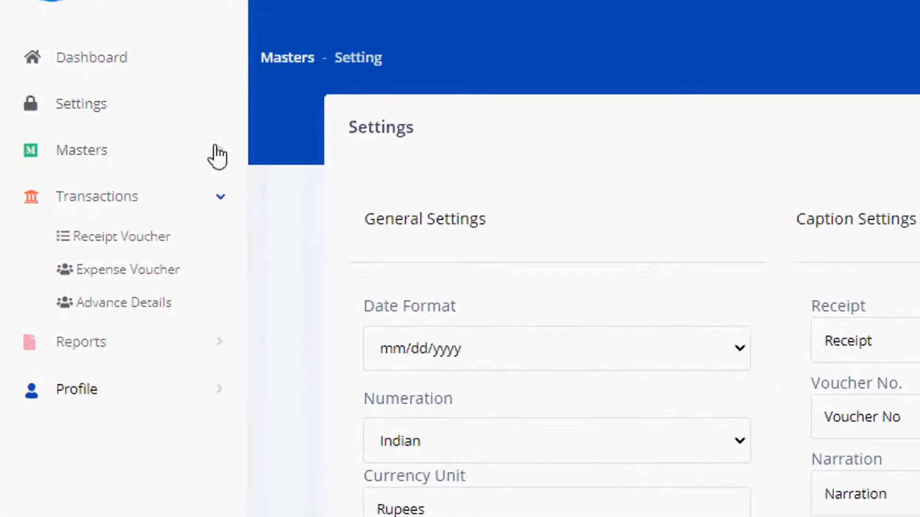
click(212, 153)
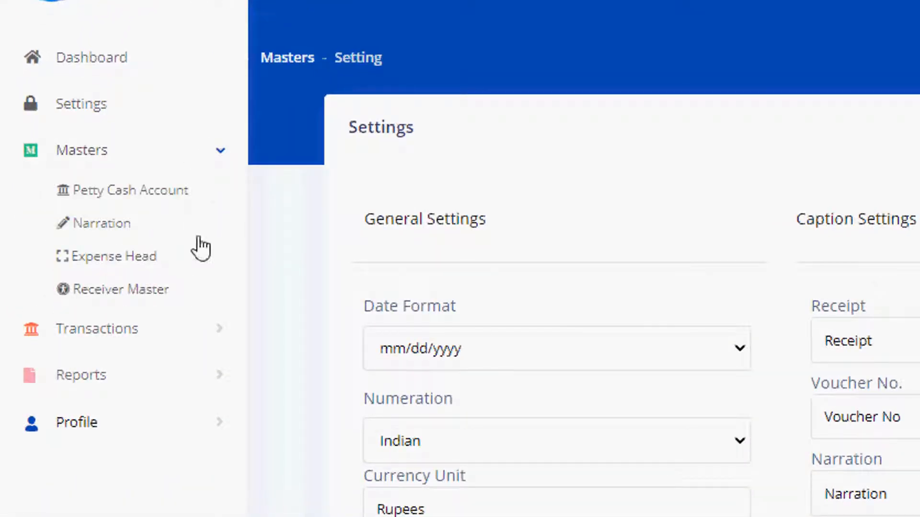
click(212, 153)
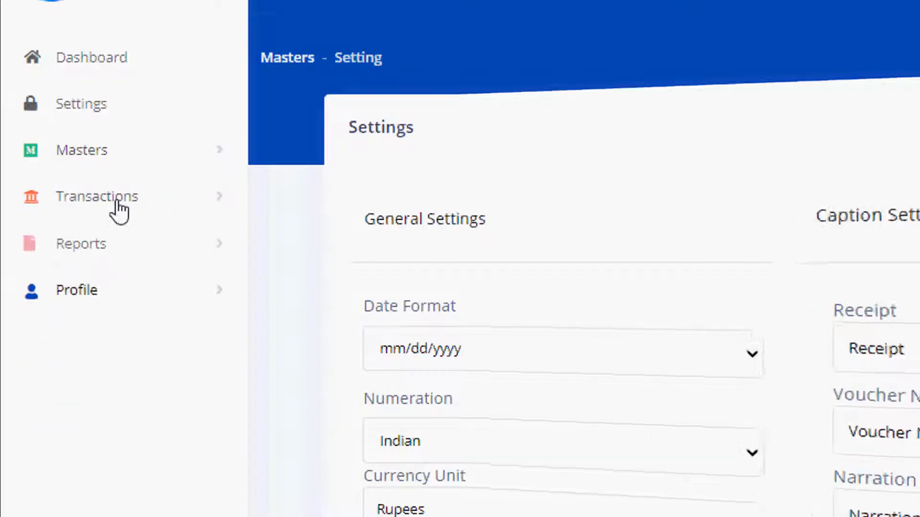
click(121, 207)
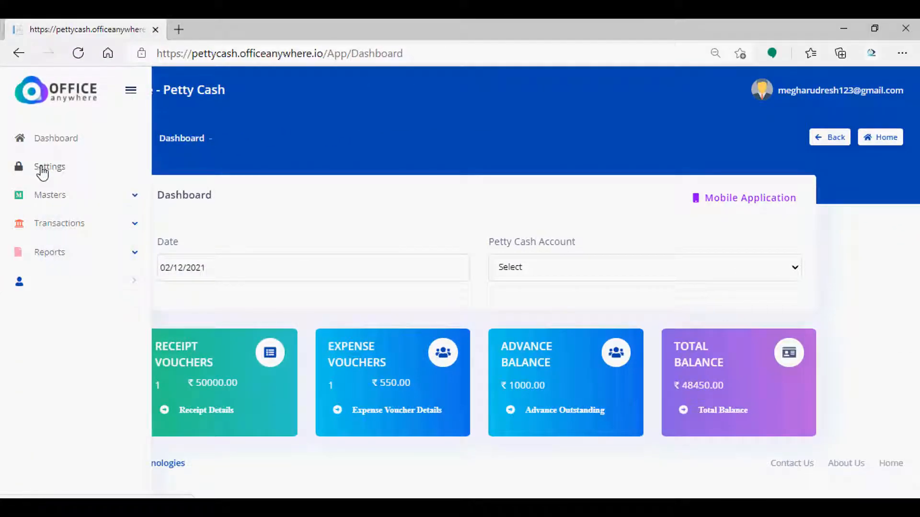
- Open the Settings page and bring the full list of general and caption settings into view
click(48, 171)
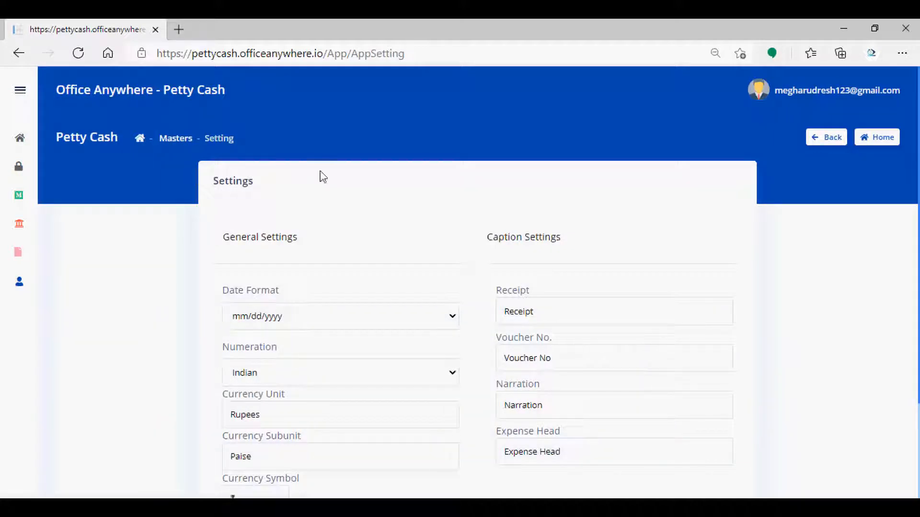
scroll(590, 182, down, 1)
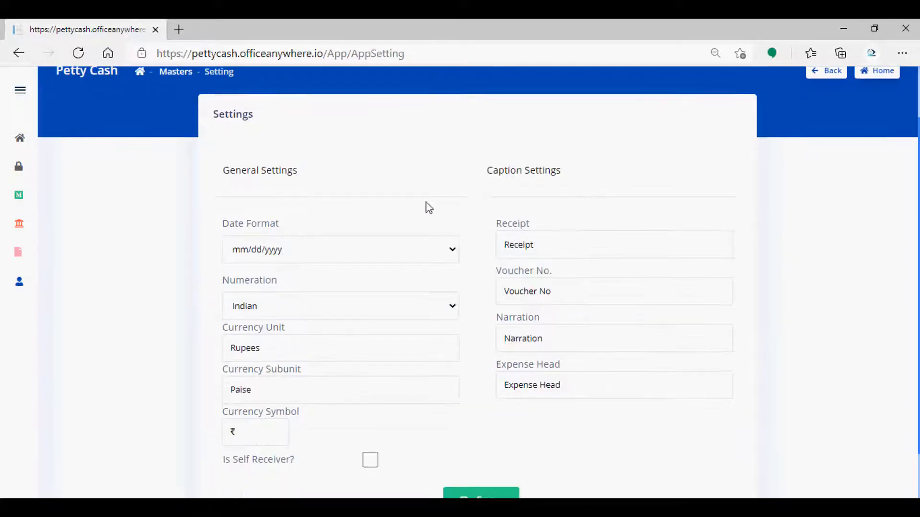
scroll(439, 240, down, 1)
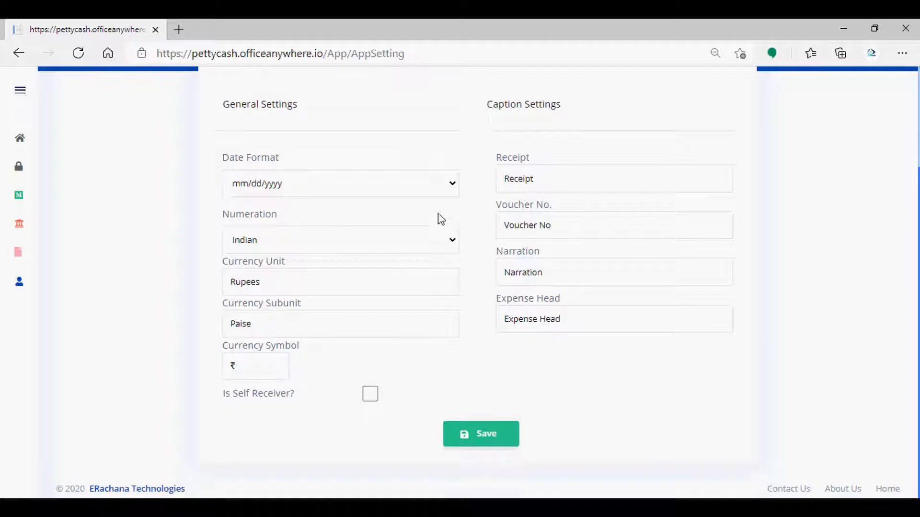
- Switch the date format to dd/mm/yyyy and return it to mm/dd/yyyy
click(437, 192)
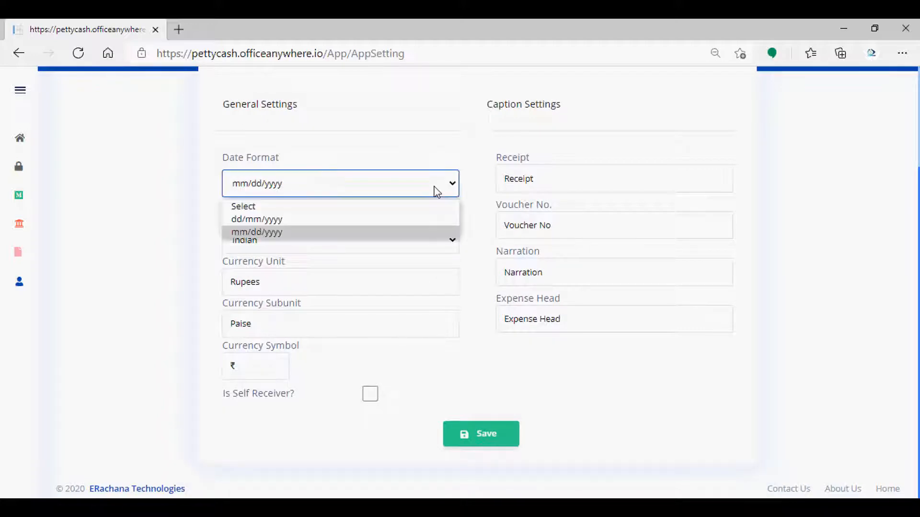
click(431, 218)
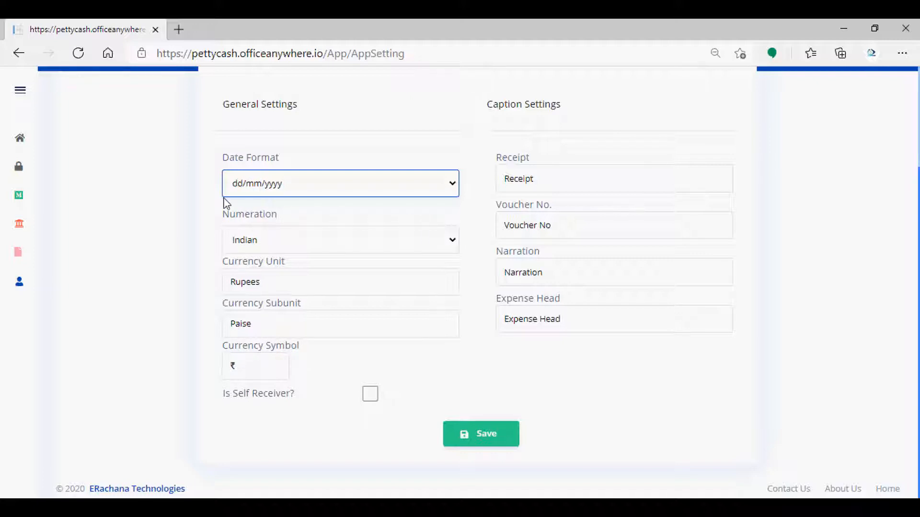
click(281, 189)
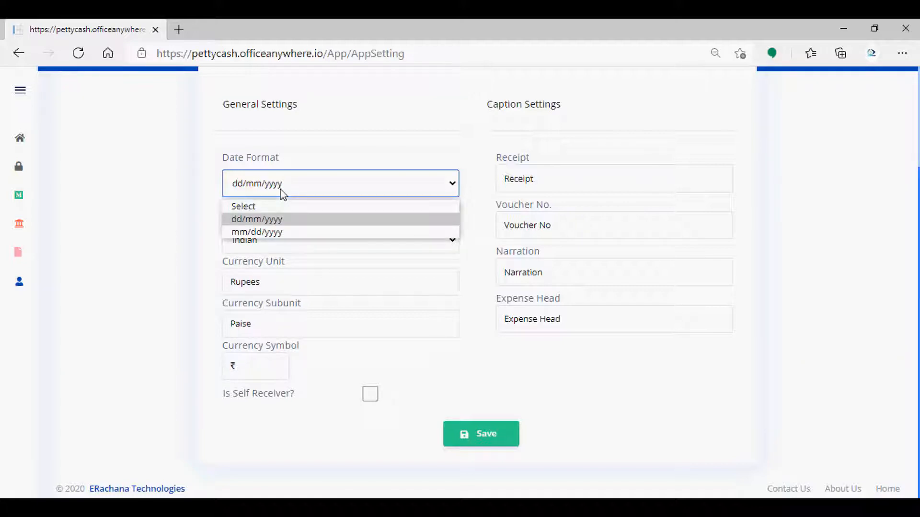
click(276, 234)
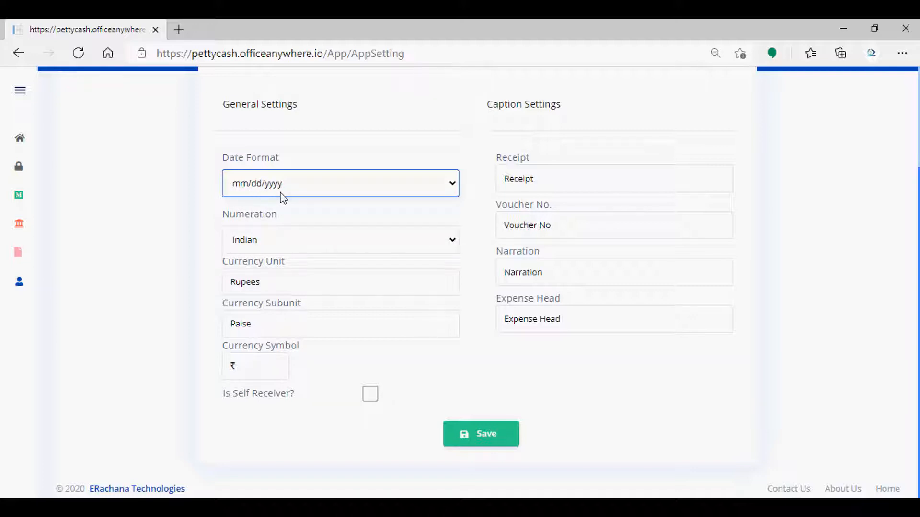
- Set the numeration system to International in the general settings
click(280, 244)
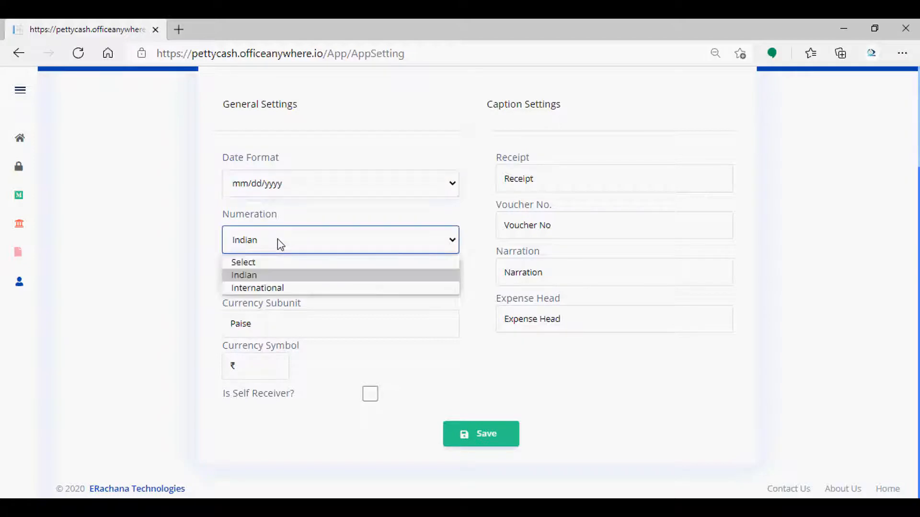
click(278, 276)
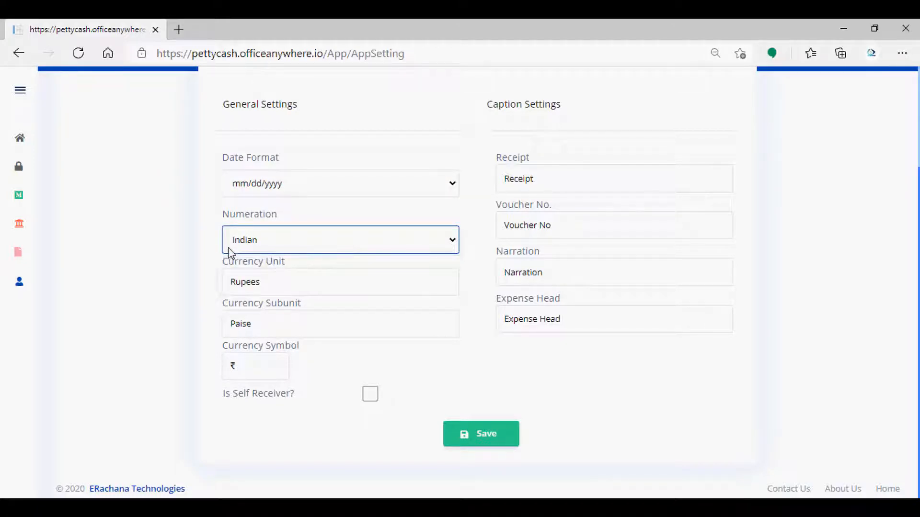
click(266, 245)
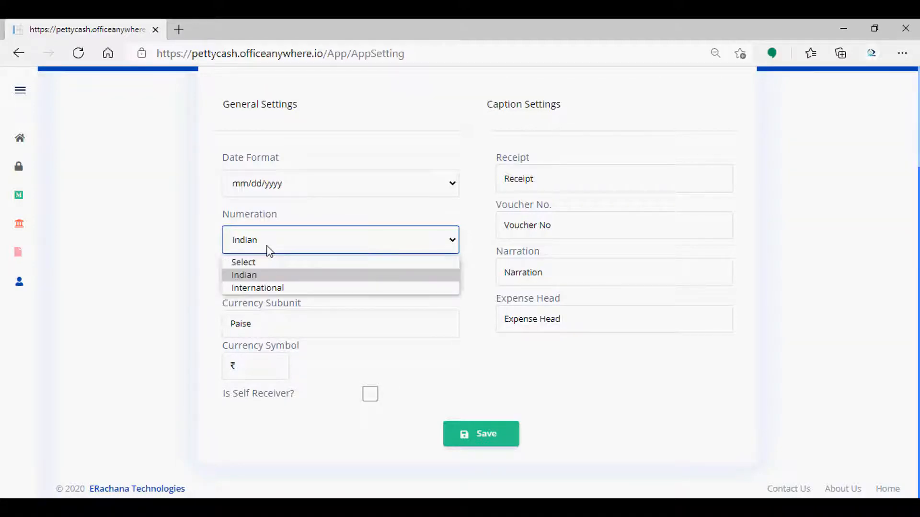
click(273, 289)
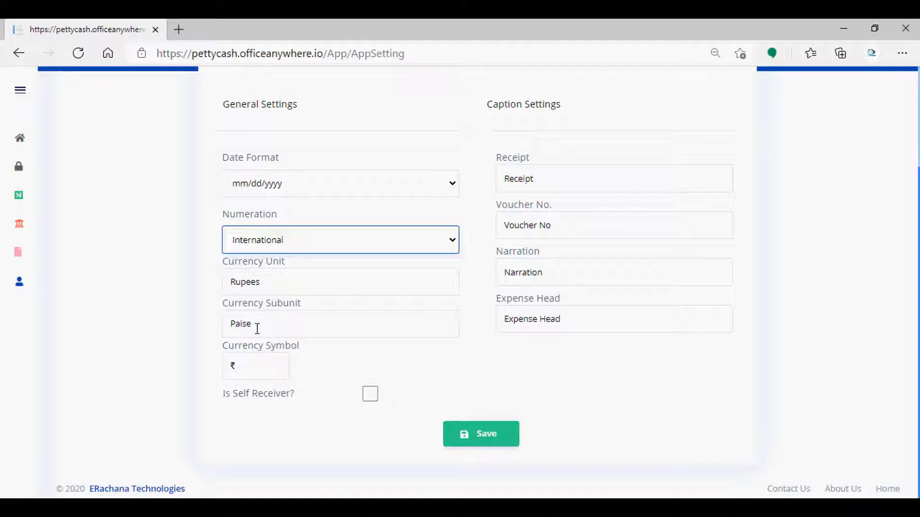
- Change the caption of the voucher number field to "Voucher Code" in the caption settings
scroll(281, 367, up, 2)
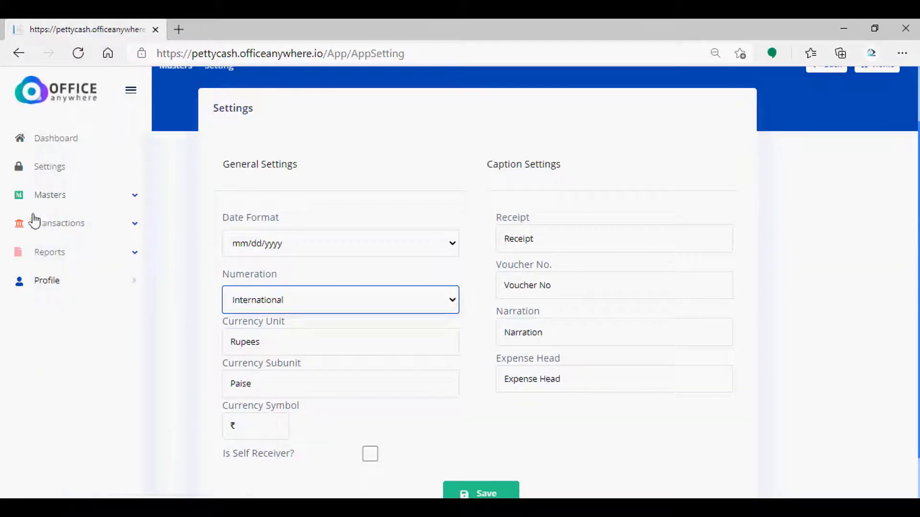
click(38, 226)
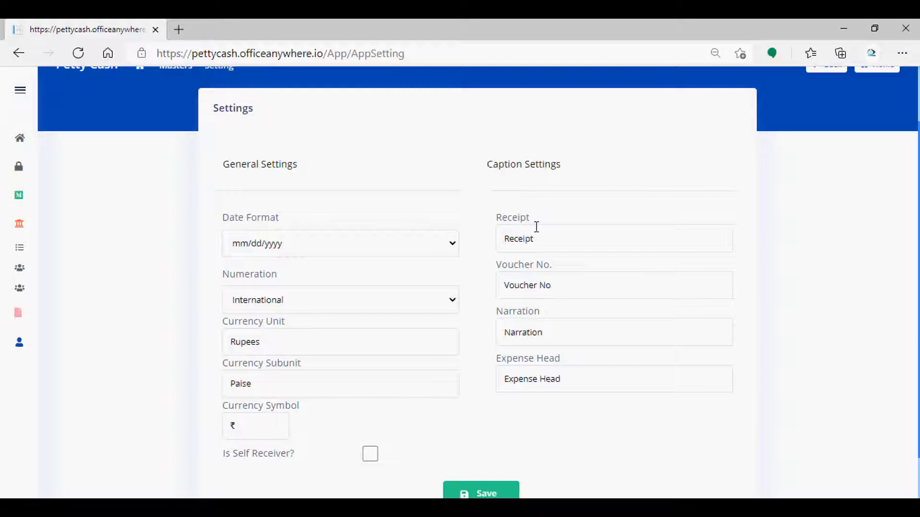
click(547, 286)
double_click(546, 286)
key(BackSpace)
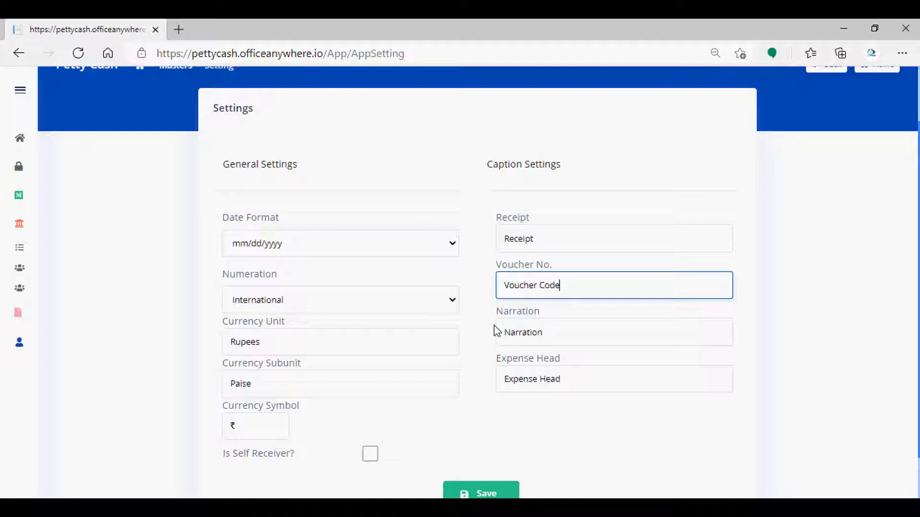
scroll(533, 403, down, 2)
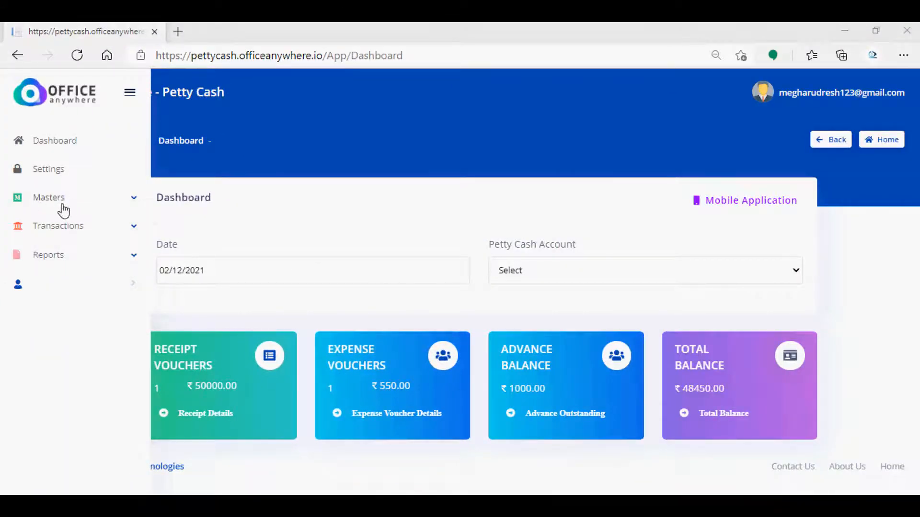
- Open the Bangalore Branch record in the Petty Cash Account master for editing and review its employee options
click(134, 200)
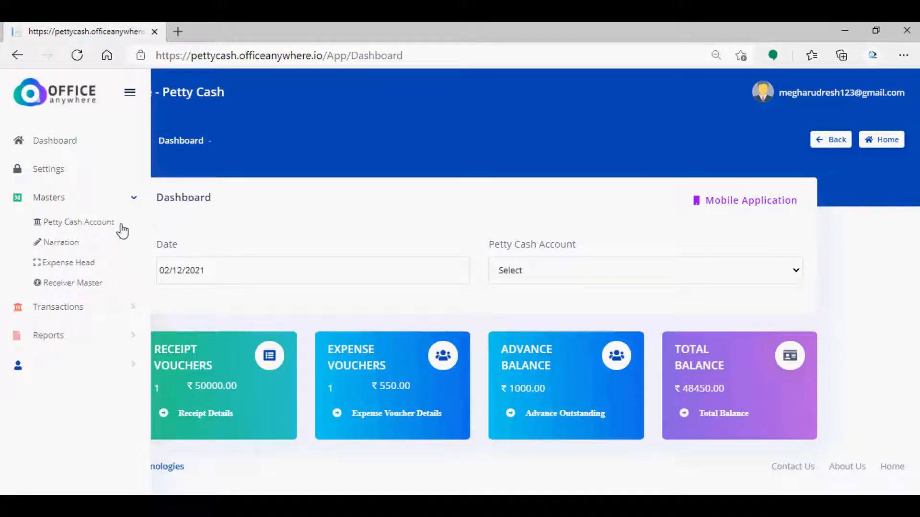
click(77, 226)
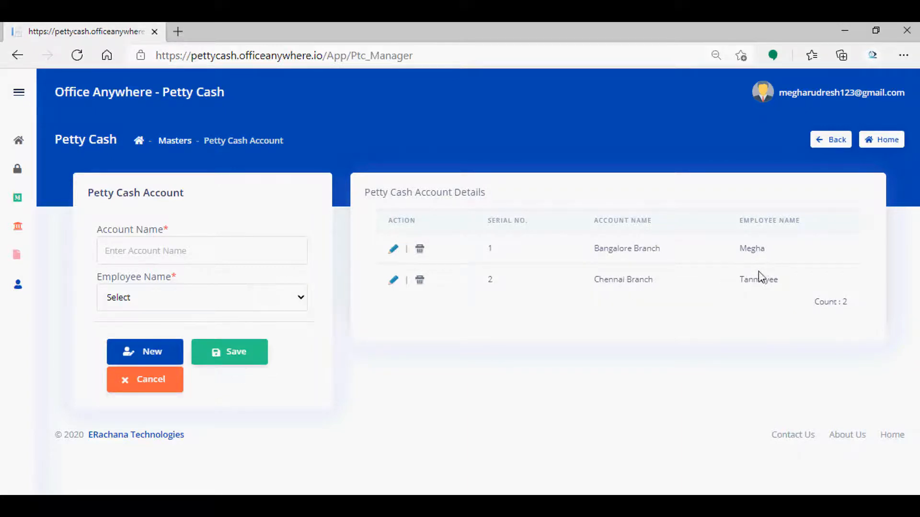
click(344, 248)
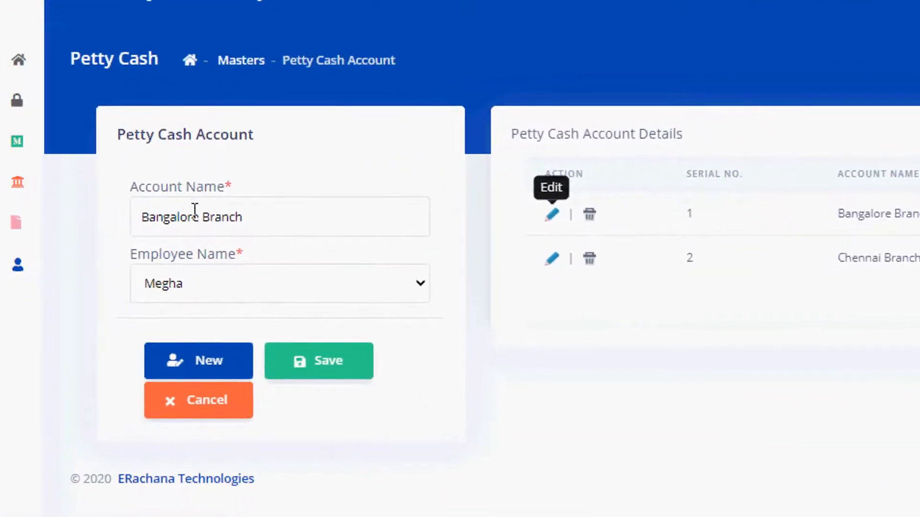
click(270, 280)
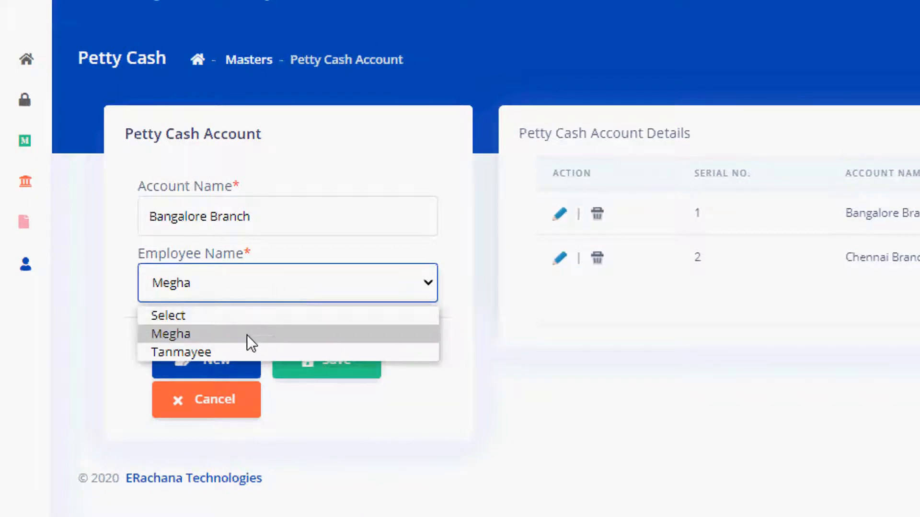
click(442, 389)
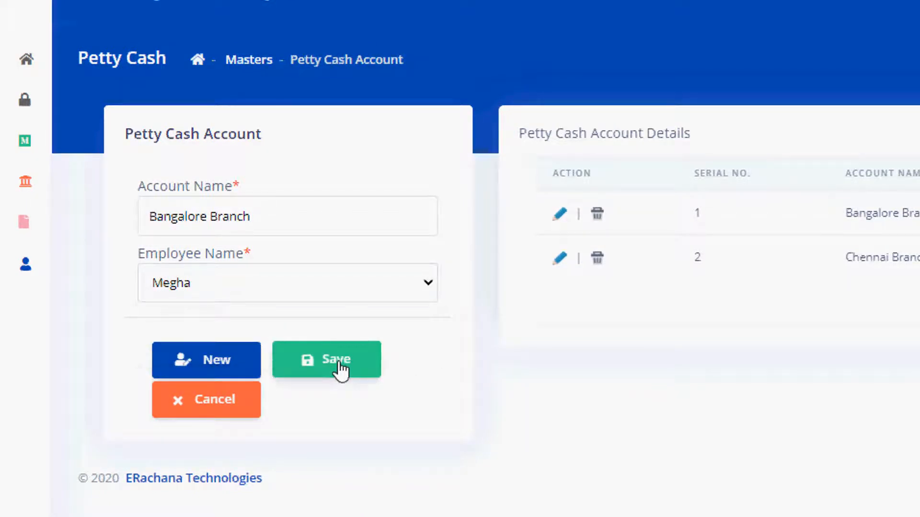
- Add the narration "Staff Welfare" in the Narration master and save it
click(35, 146)
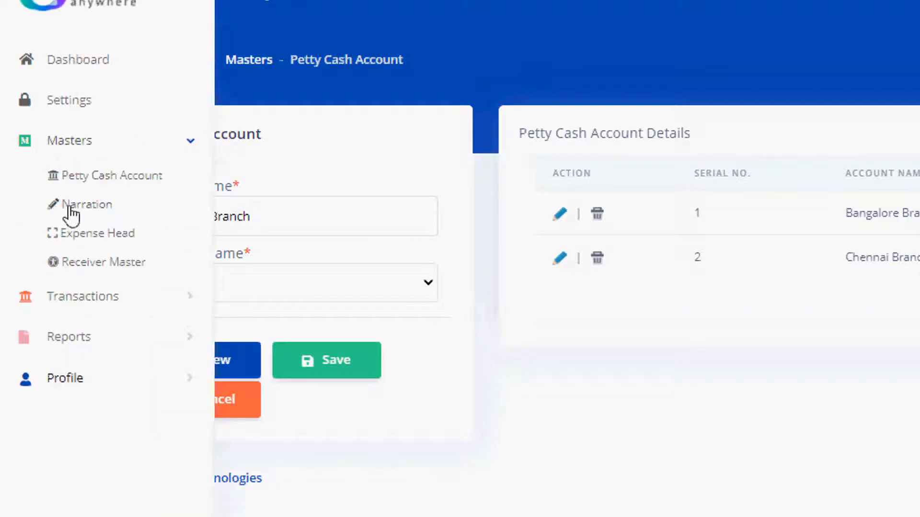
click(70, 208)
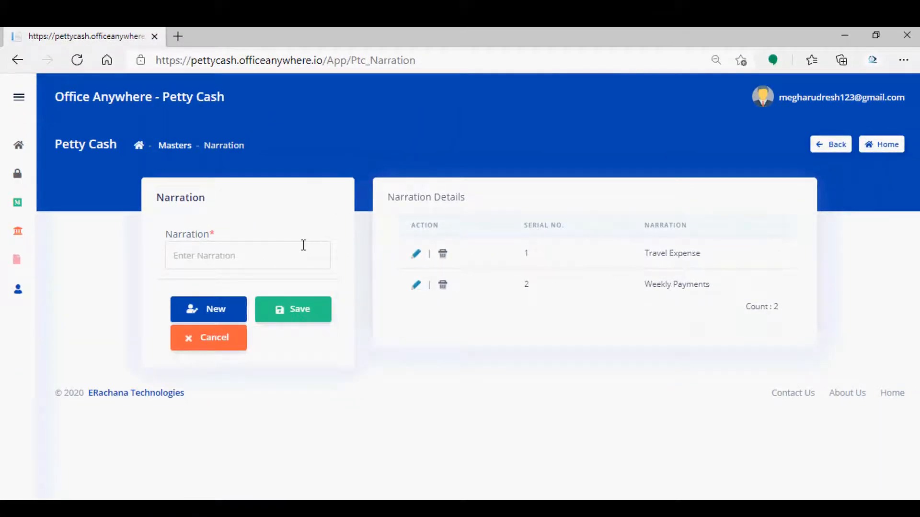
click(280, 259)
text(S)
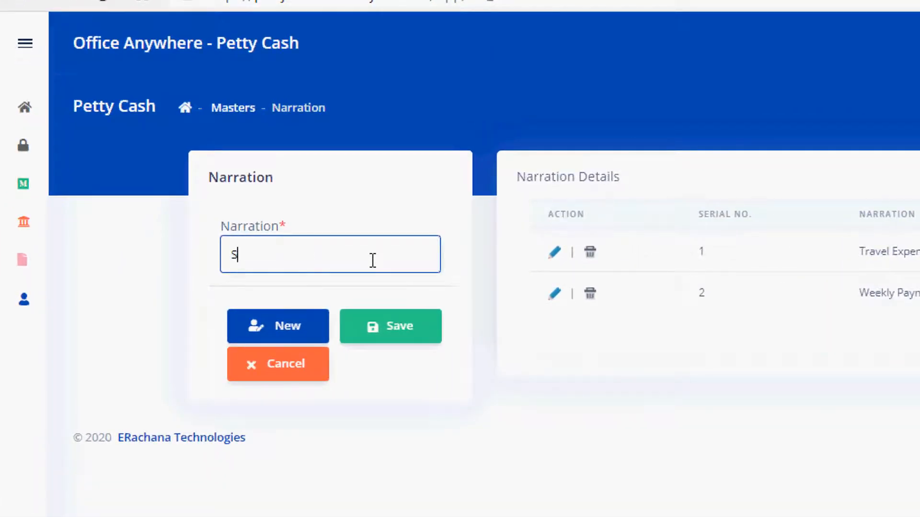
text(taff Welfare)
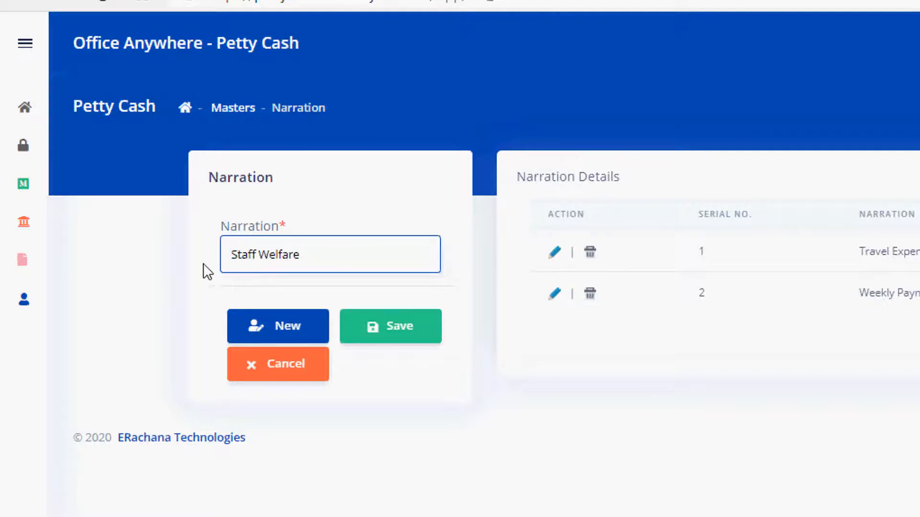
click(381, 336)
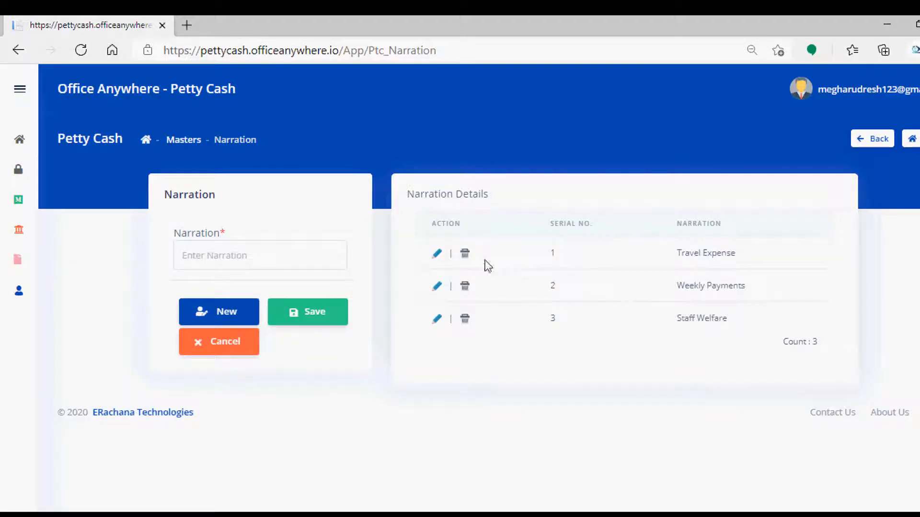
- Open the Birthday Celebration entry in the Expense Head master for editing
click(25, 199)
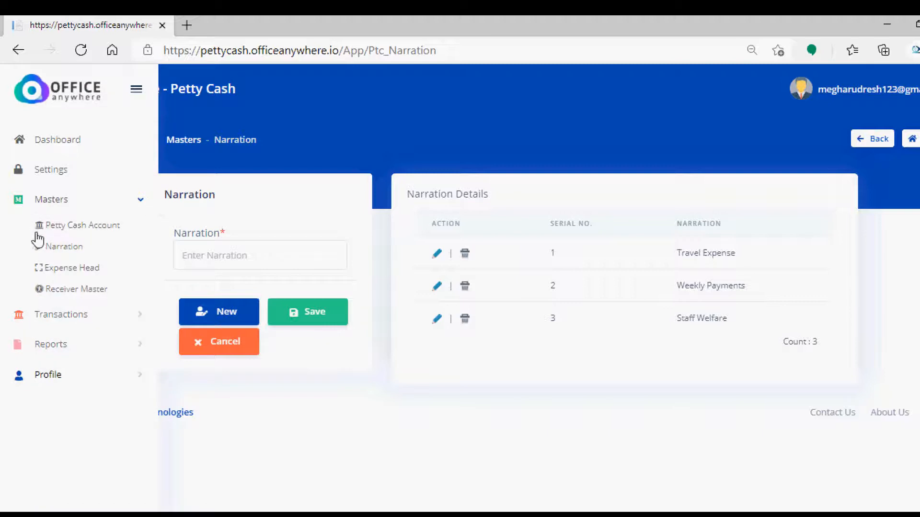
click(59, 269)
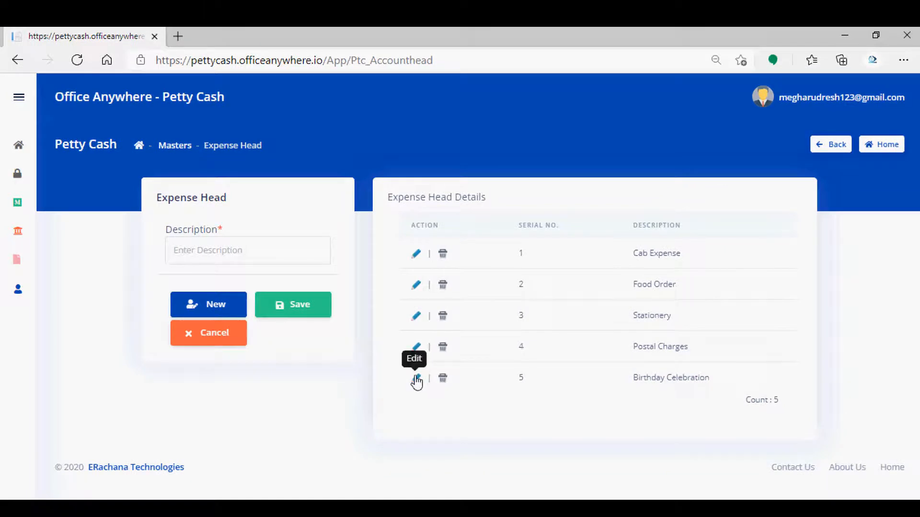
click(416, 380)
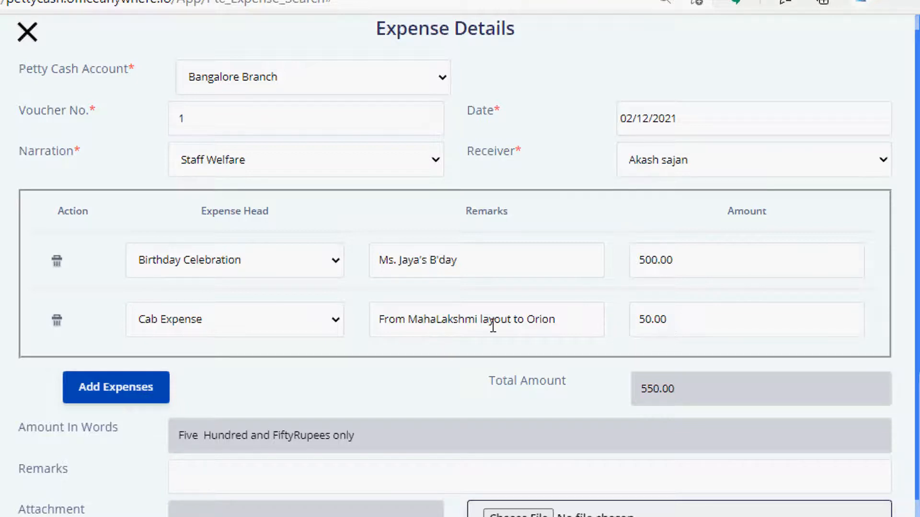
- Select Cab Expense as the expense head of the voucher's second line and save the expense voucher
click(156, 329)
click(177, 333)
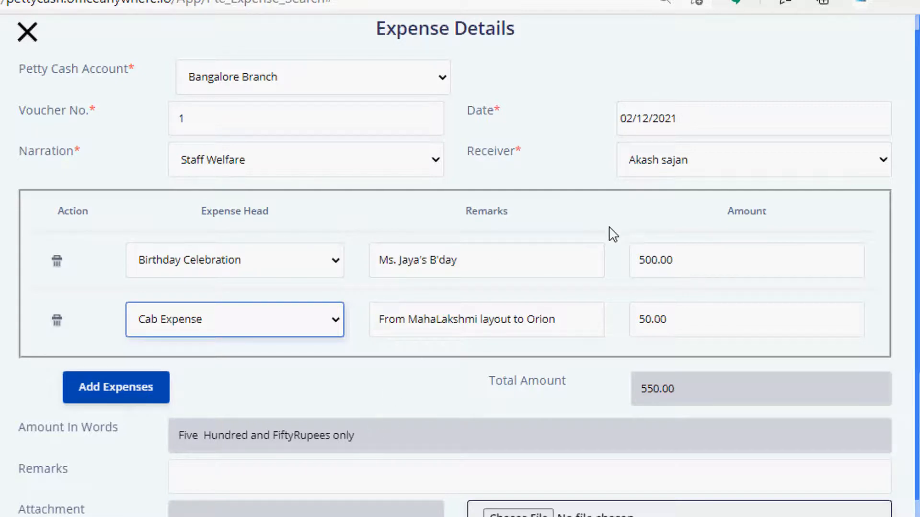
scroll(567, 255, down, 2)
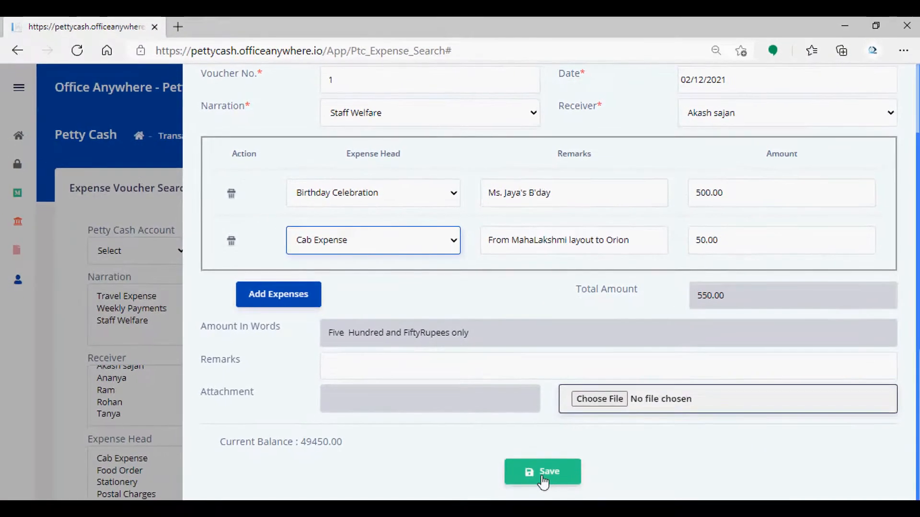
click(543, 478)
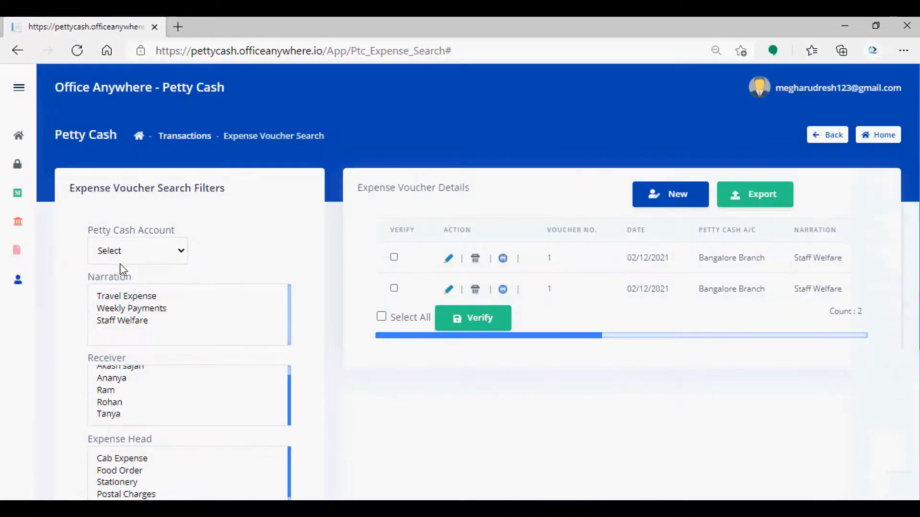
scroll(144, 359, down, 4)
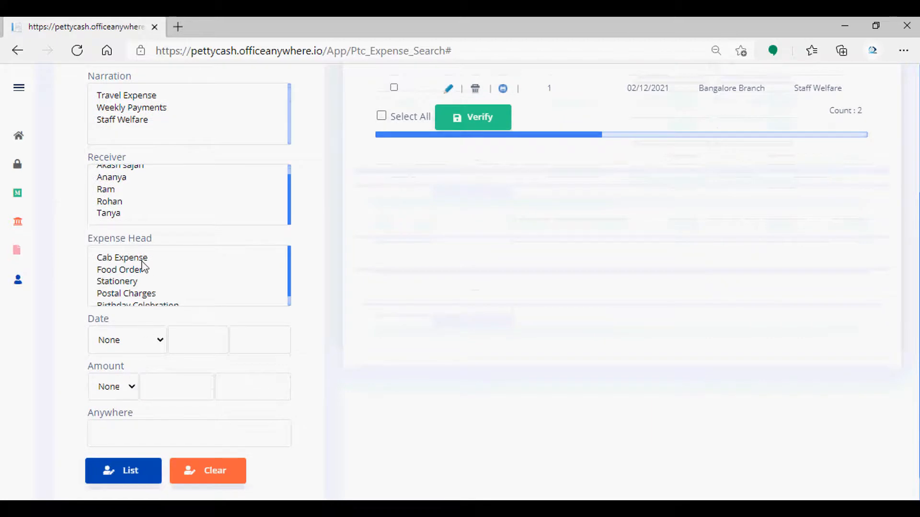
- Filter the expense voucher search by the Cab Expense head and list the matching vouchers
mouse_move(142, 260)
mouse_down()
mouse_move(143, 302)
mouse_move(148, 258)
mouse_up()
click(136, 461)
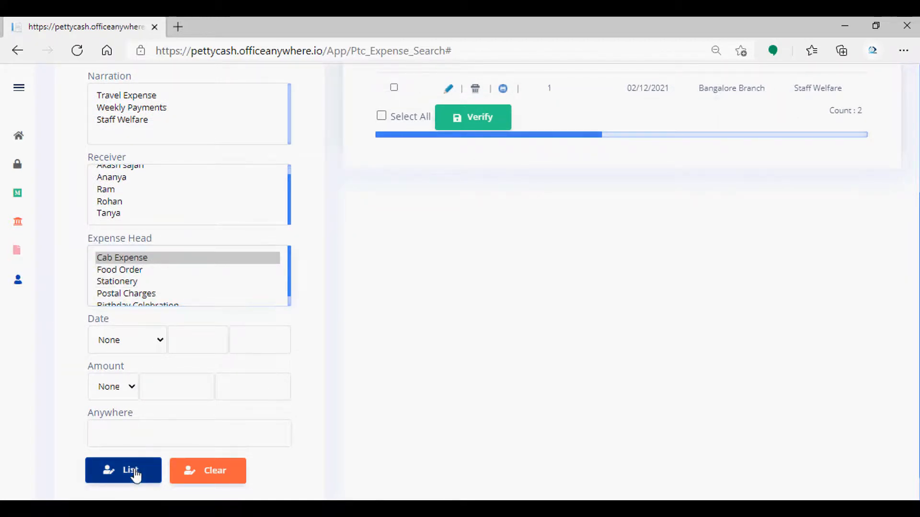
scroll(476, 281, up, 3)
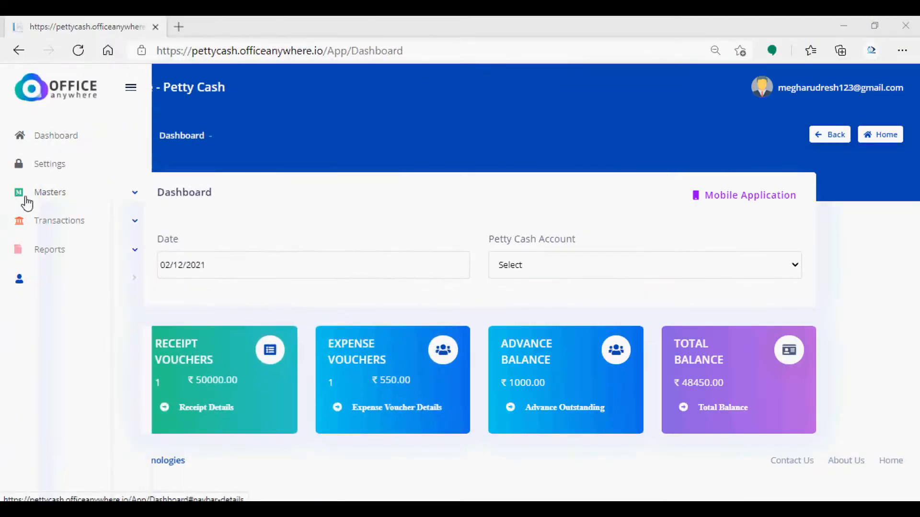
- Enter a new receiver's name in the Receiver Master and save the record
click(46, 197)
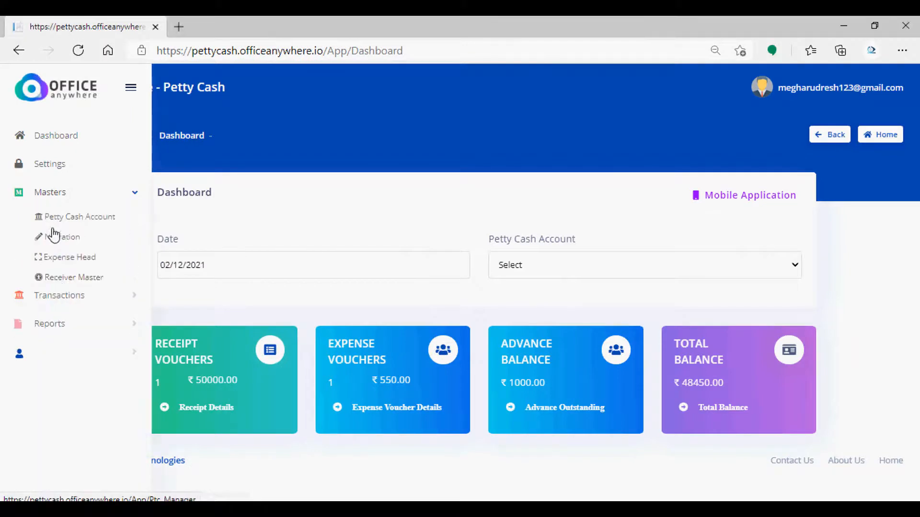
click(56, 282)
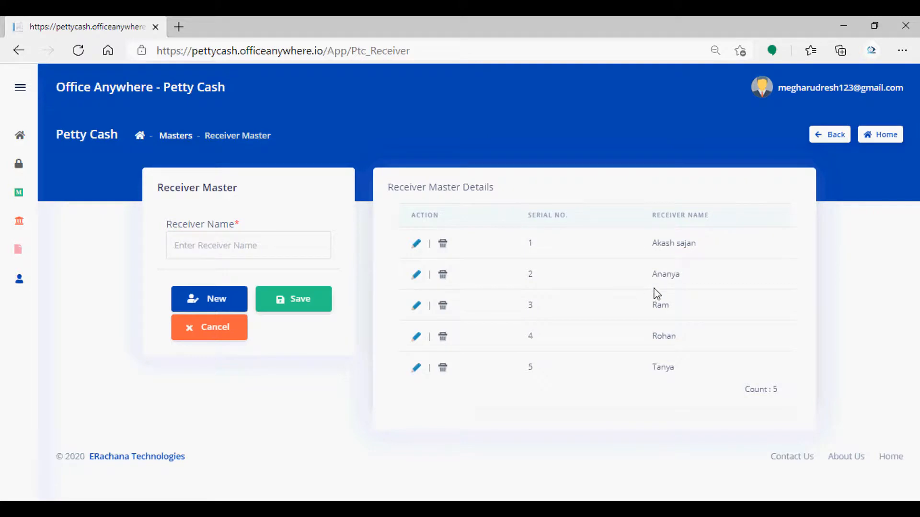
click(299, 246)
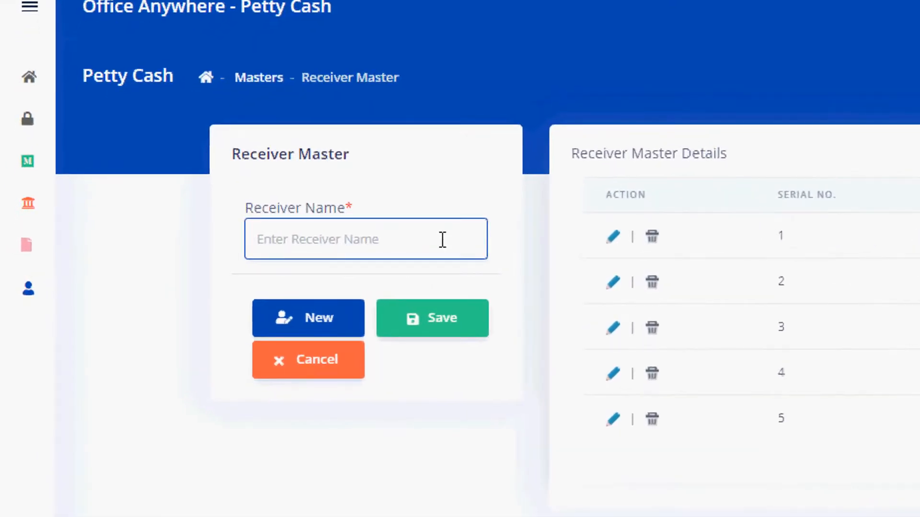
text(Ka)
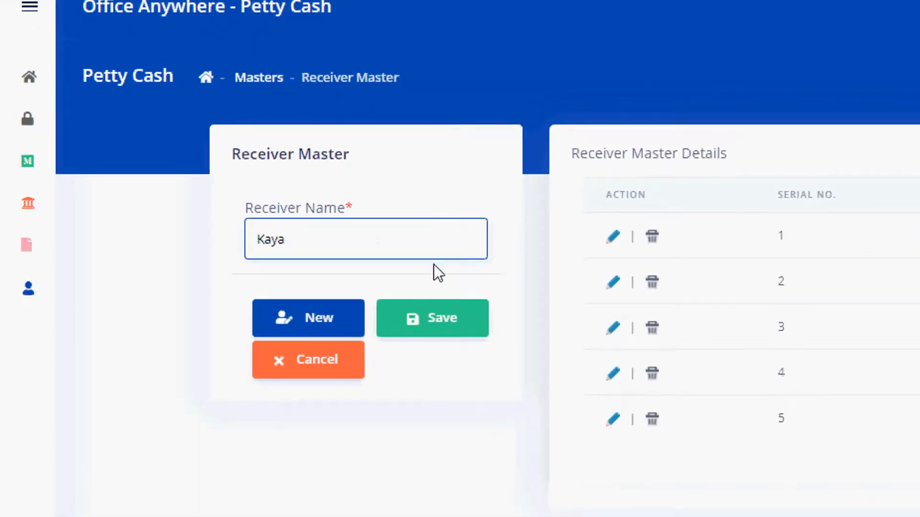
text(ya)
click(432, 313)
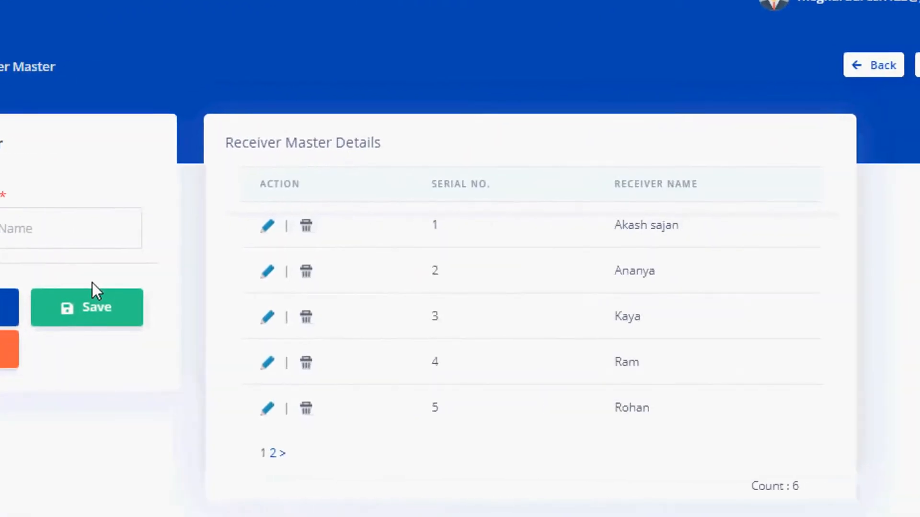
- Delete the receiver with serial number 2 from the Receiver Master and try to delete the one with serial number 1
click(305, 275)
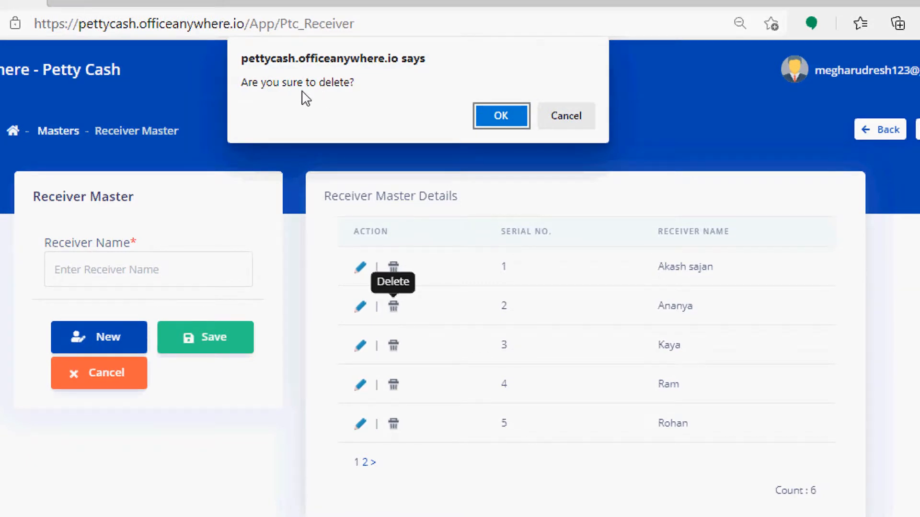
click(481, 114)
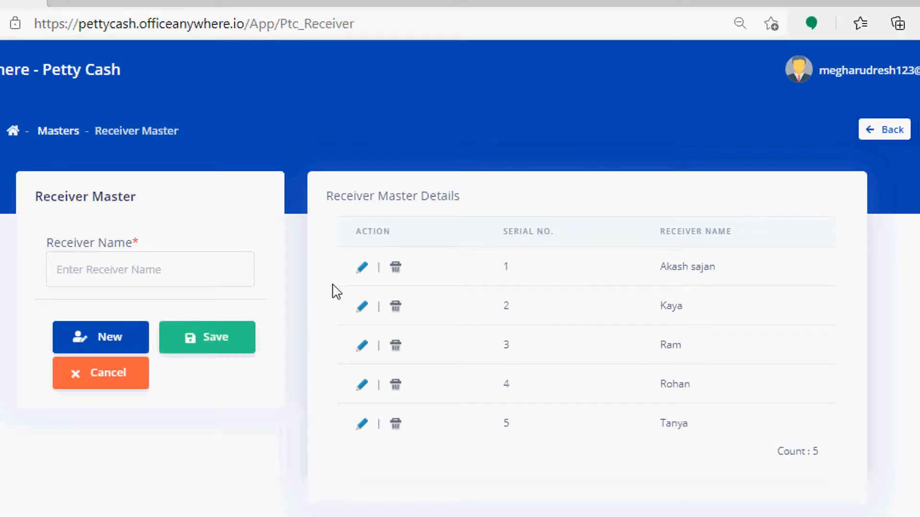
click(396, 269)
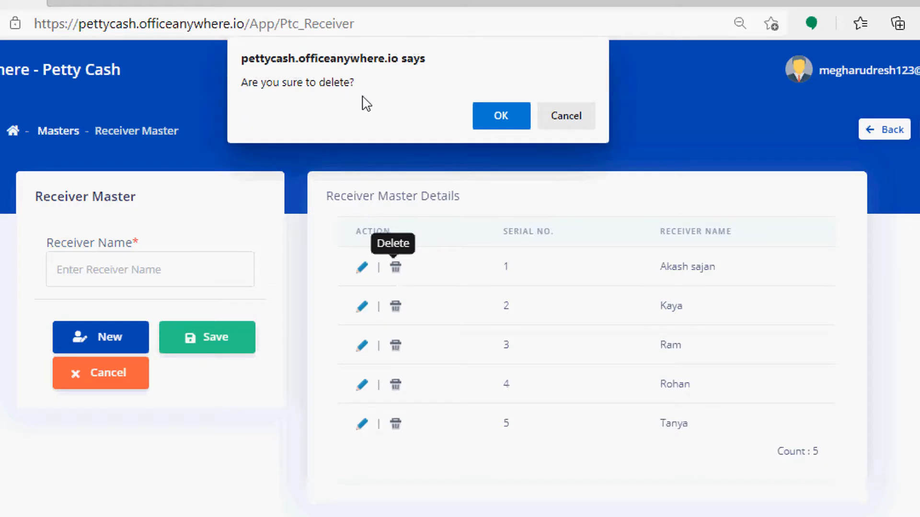
click(485, 115)
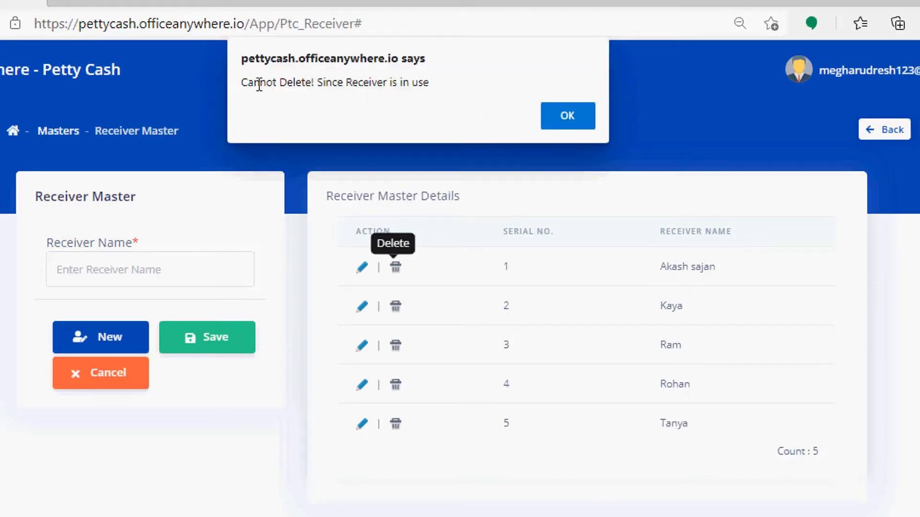
click(568, 123)
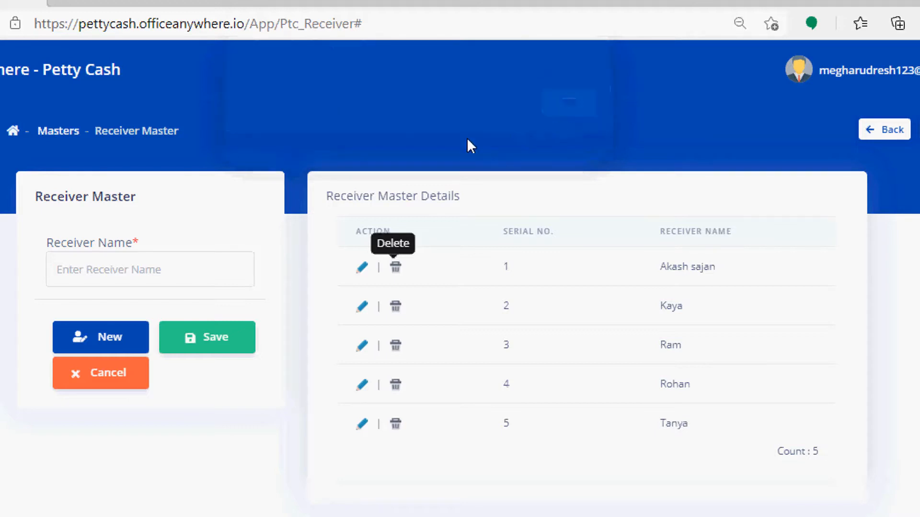
- Append the initial "H" to the name of the receiver with serial number 1 and save the change
click(362, 268)
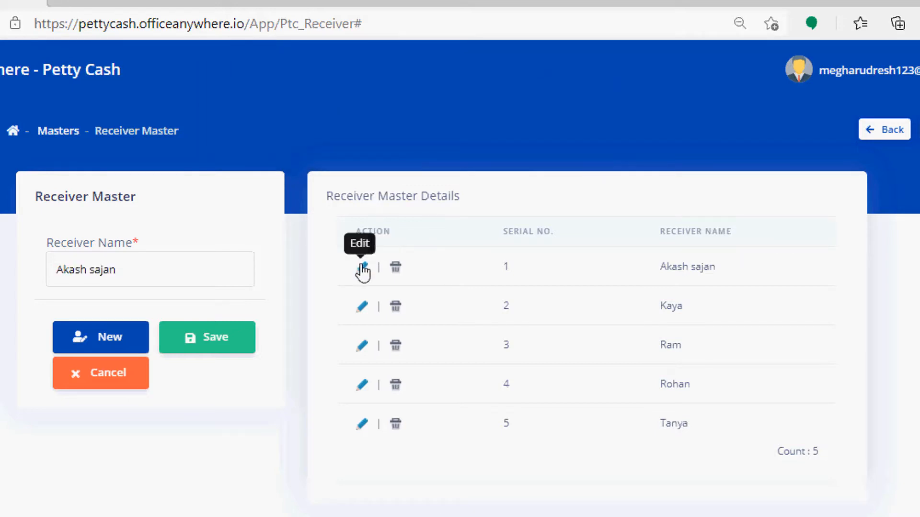
click(144, 272)
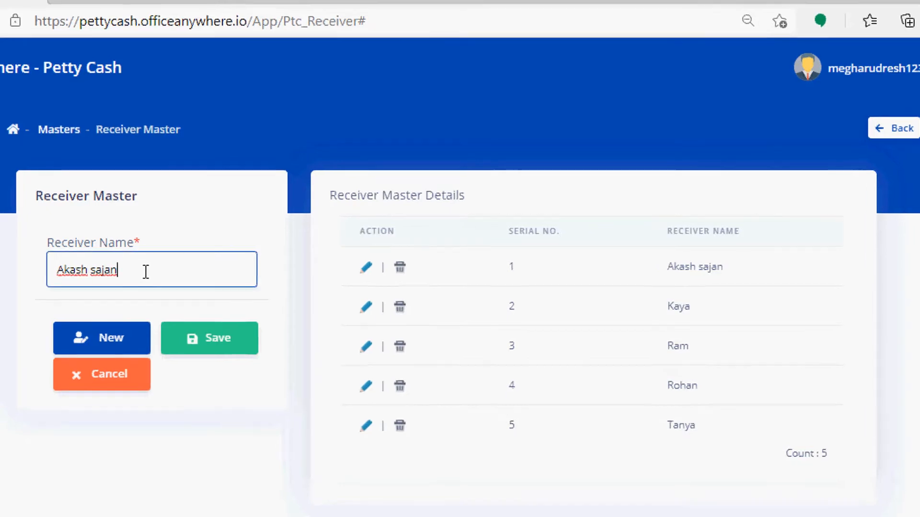
text(H)
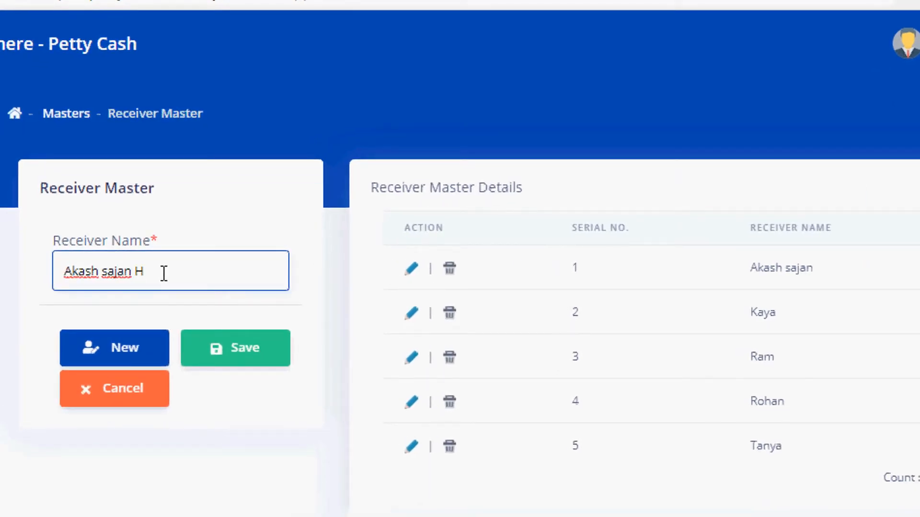
click(231, 361)
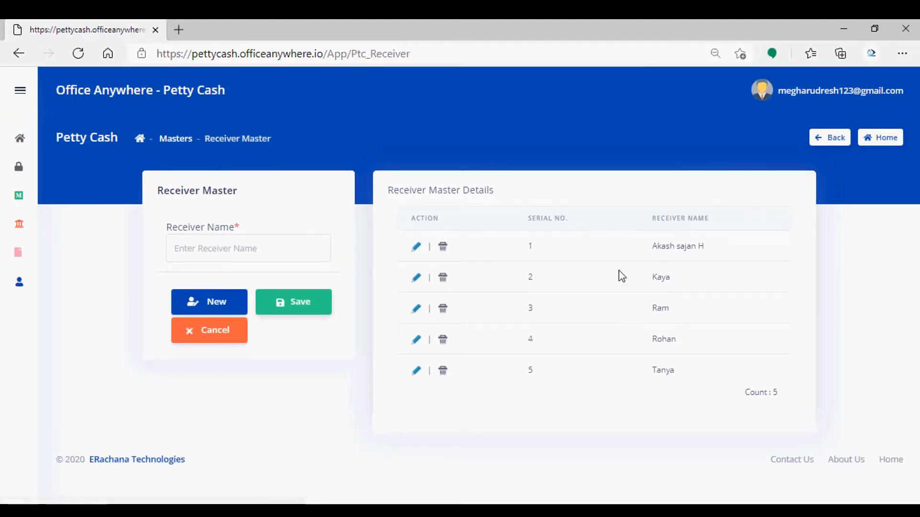
- Collapse the list of masters and expand the Transactions section to reach its voucher pages
click(27, 199)
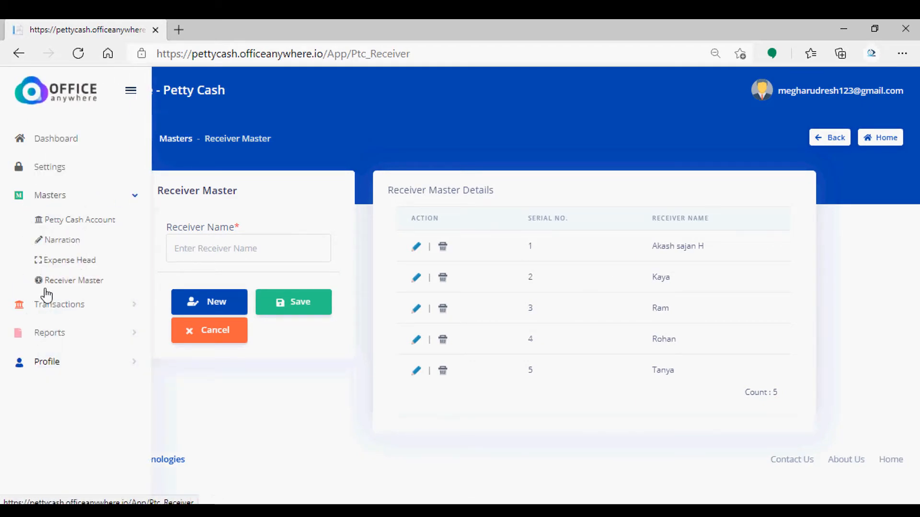
click(132, 201)
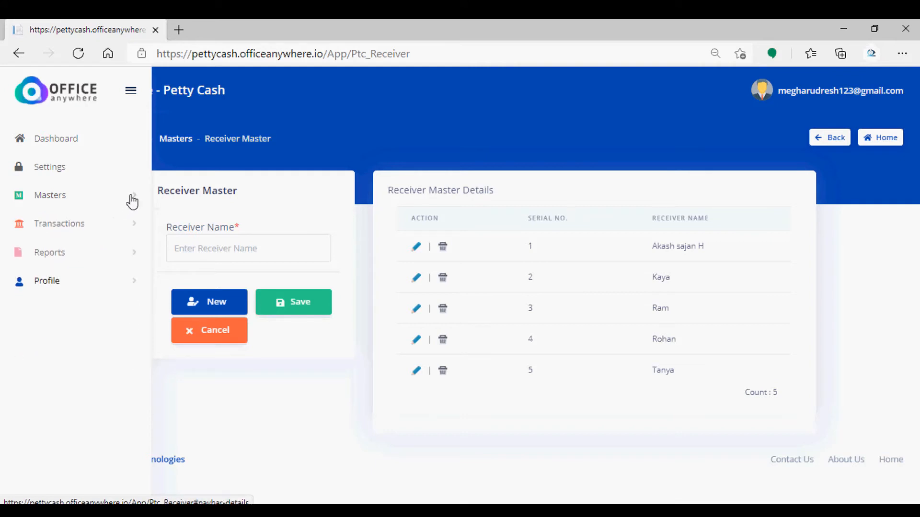
click(128, 232)
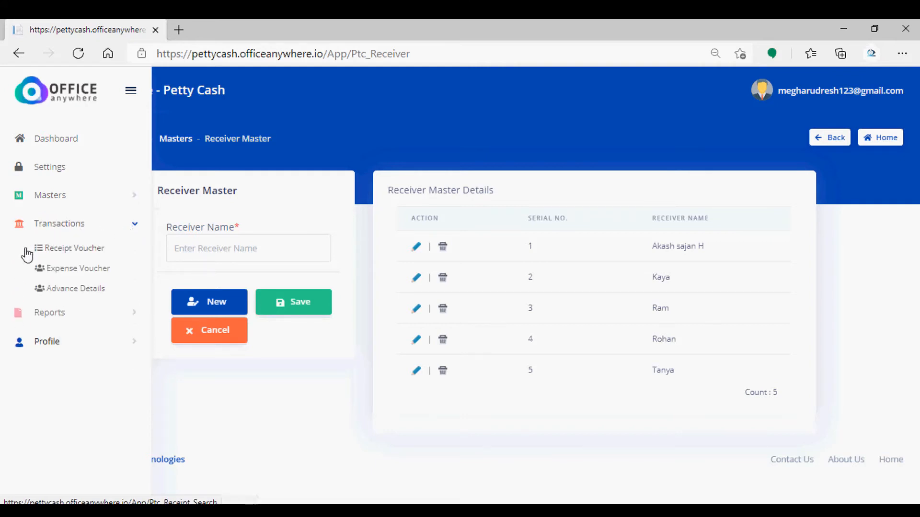